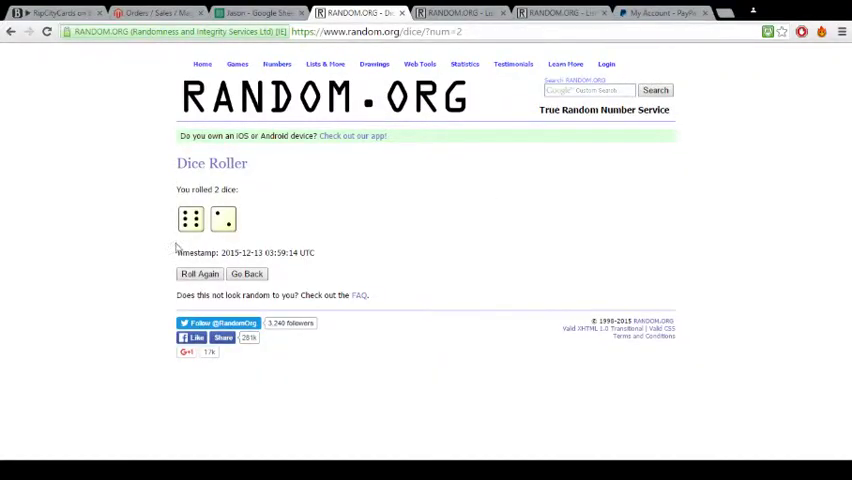
# - Roll the two dice again, getting a new result of four and six
pyautogui.click(200, 274)
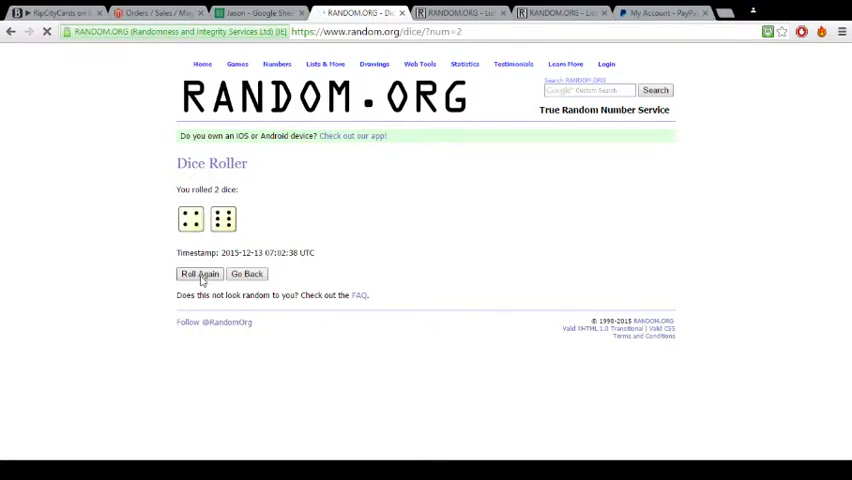
# - Shuffle the 29 participant names in the List Randomizer, re-randomizing about ten times
pyautogui.click(460, 13)
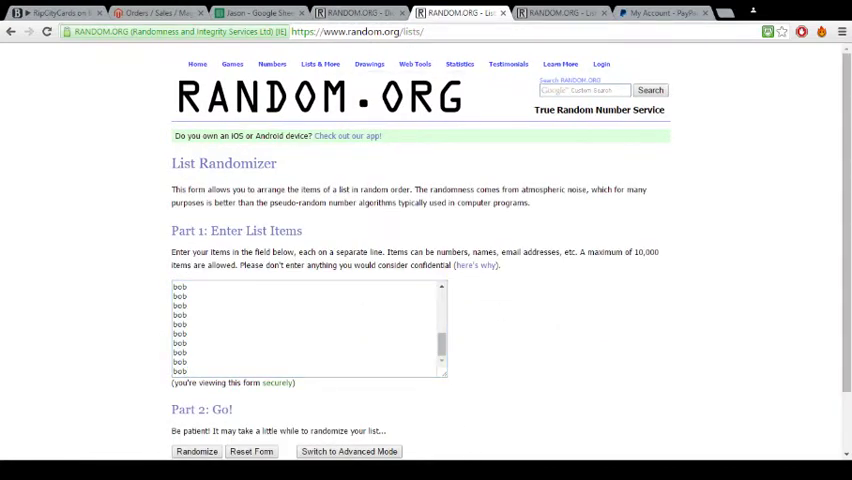
pyautogui.click(197, 451)
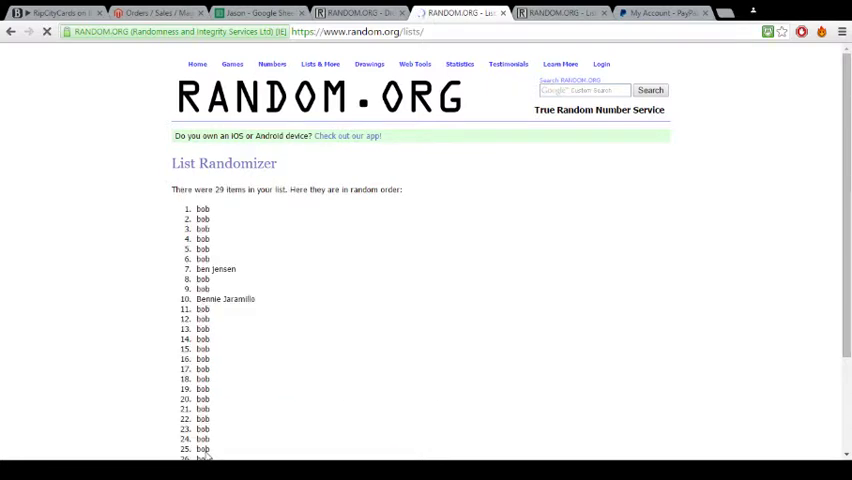
pyautogui.scroll(-4, 205, 452)
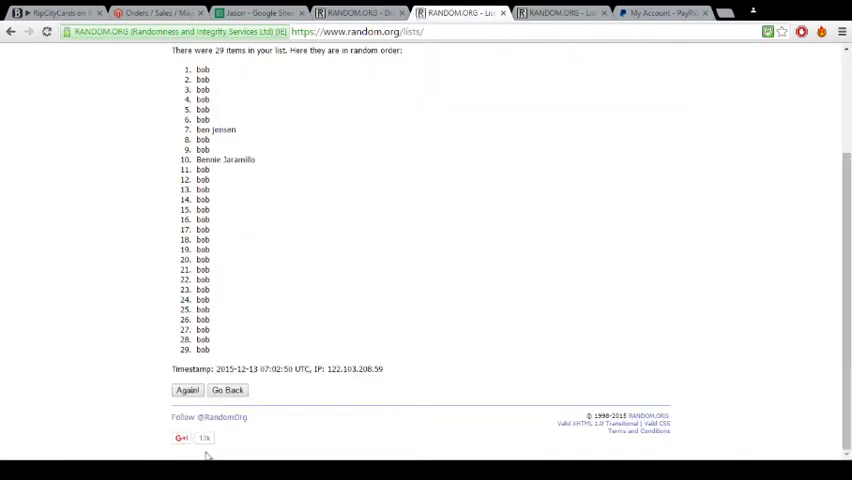
pyautogui.click(188, 390)
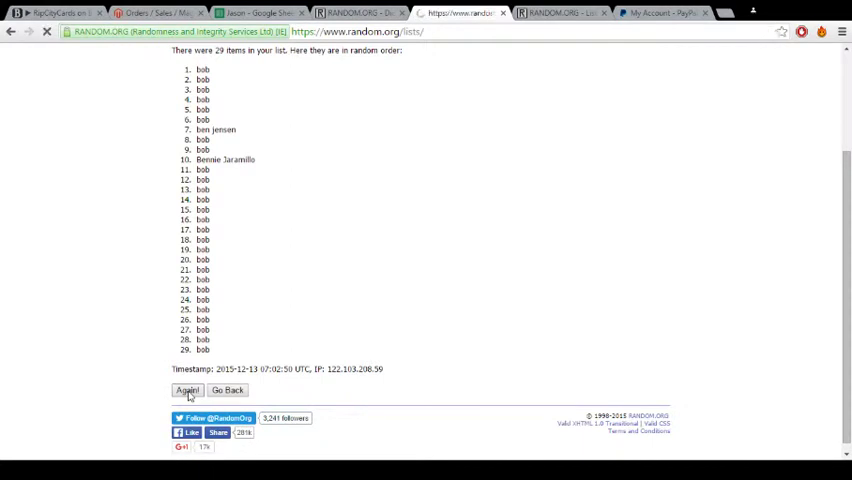
pyautogui.scroll(-4, 190, 396)
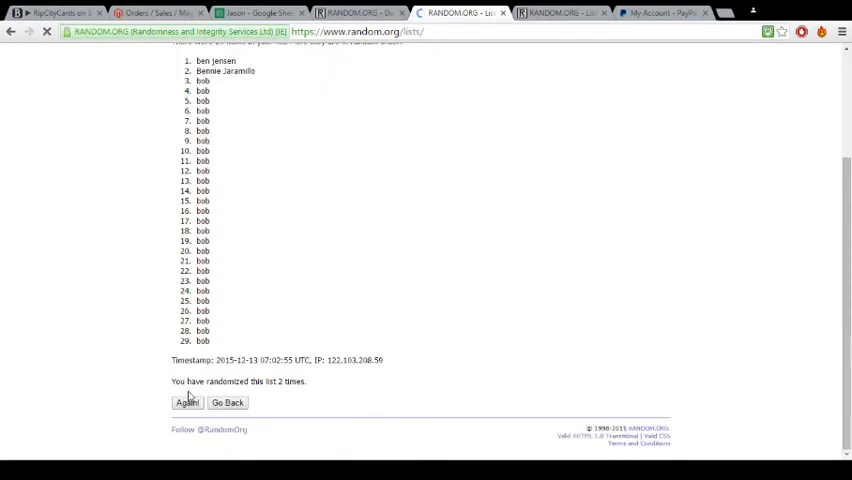
pyautogui.click(195, 404)
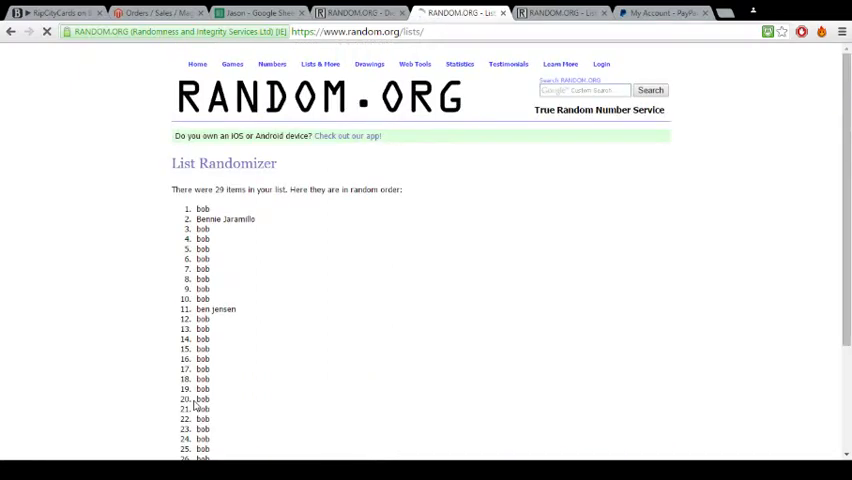
pyautogui.scroll(-4, 195, 404)
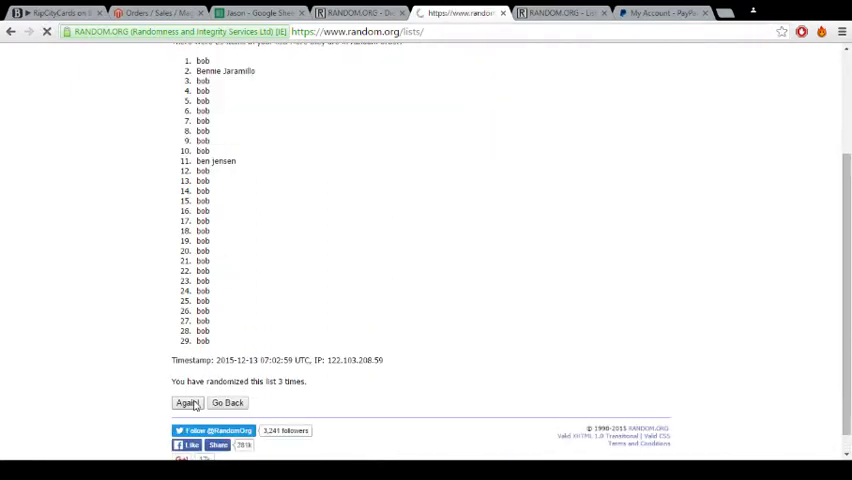
pyautogui.click(187, 402)
pyautogui.scroll(-4, 194, 404)
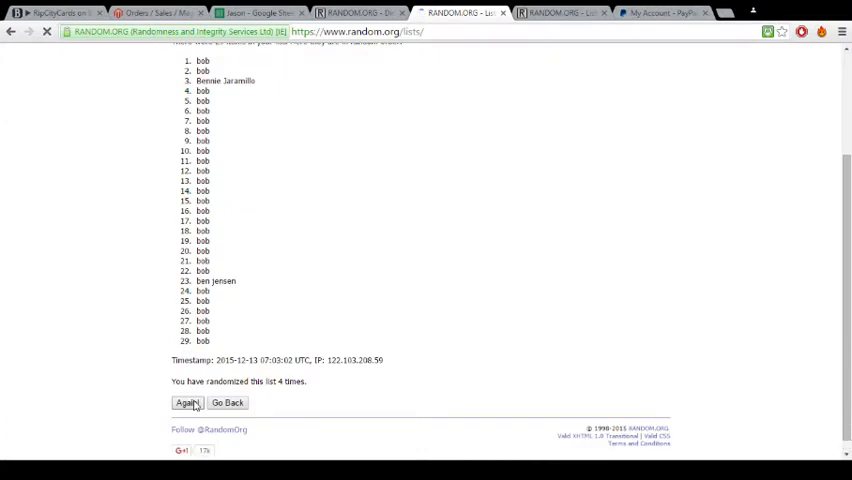
pyautogui.click(187, 402)
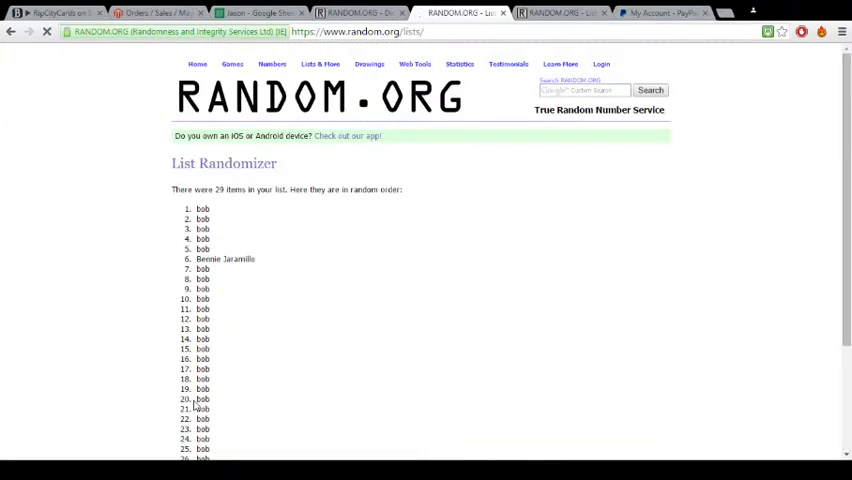
pyautogui.scroll(-4, 194, 404)
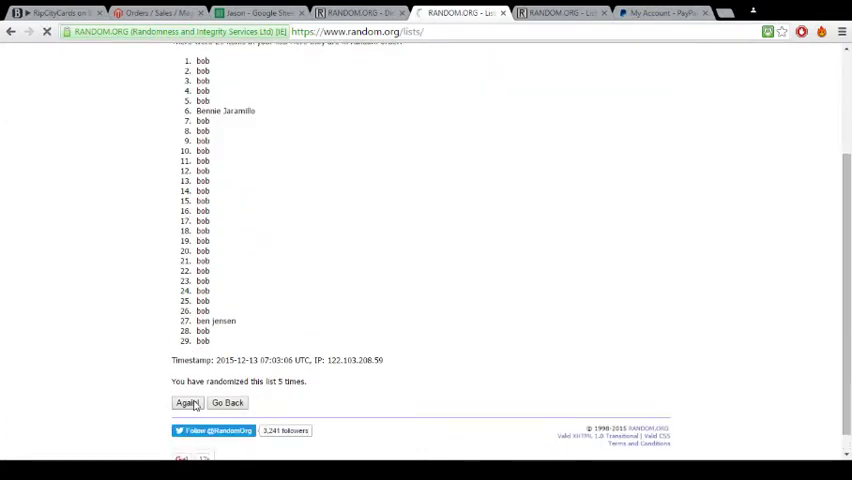
pyautogui.click(187, 402)
pyautogui.scroll(-4, 194, 404)
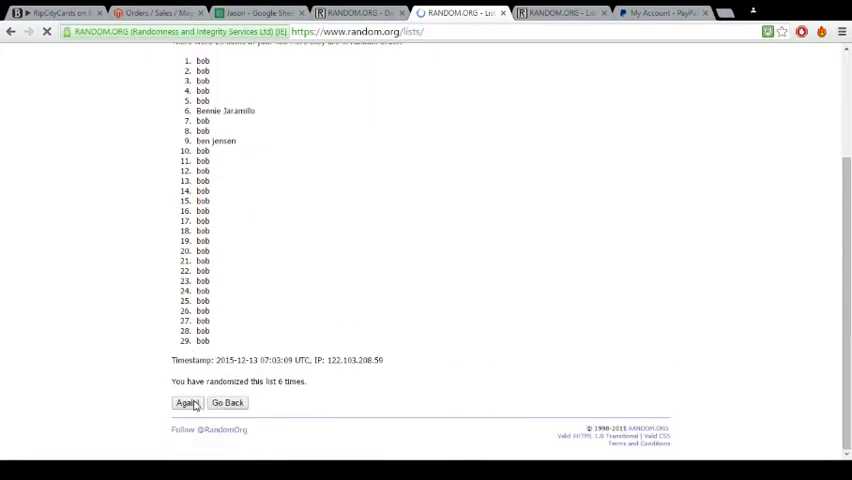
pyautogui.click(187, 402)
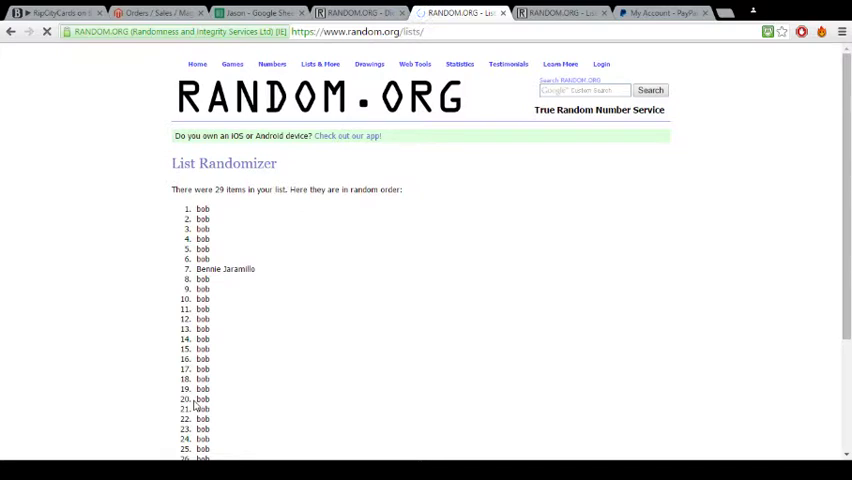
pyautogui.scroll(-4, 194, 404)
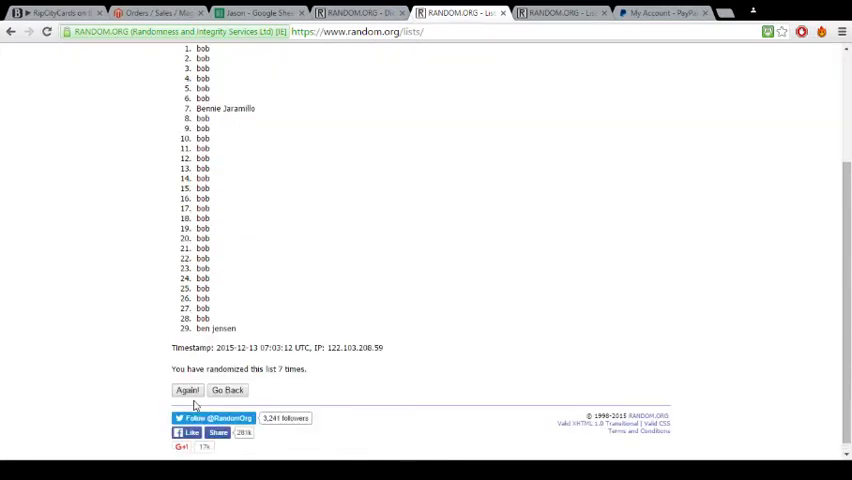
pyautogui.click(187, 391)
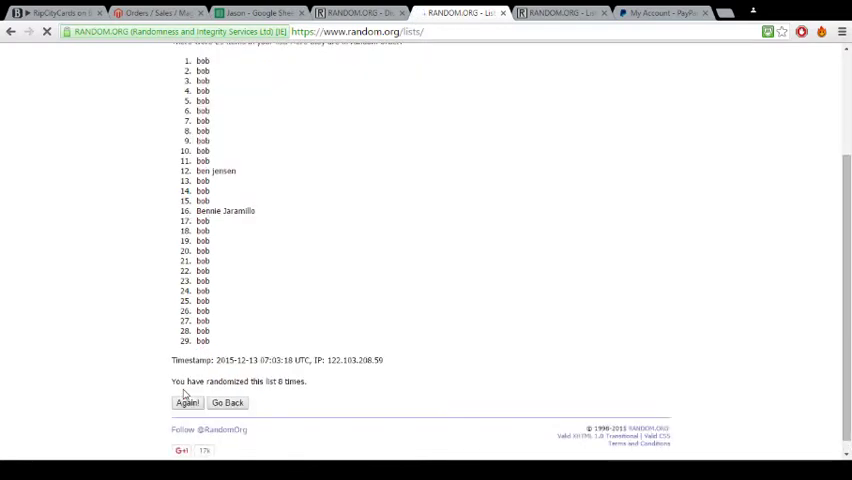
pyautogui.click(187, 403)
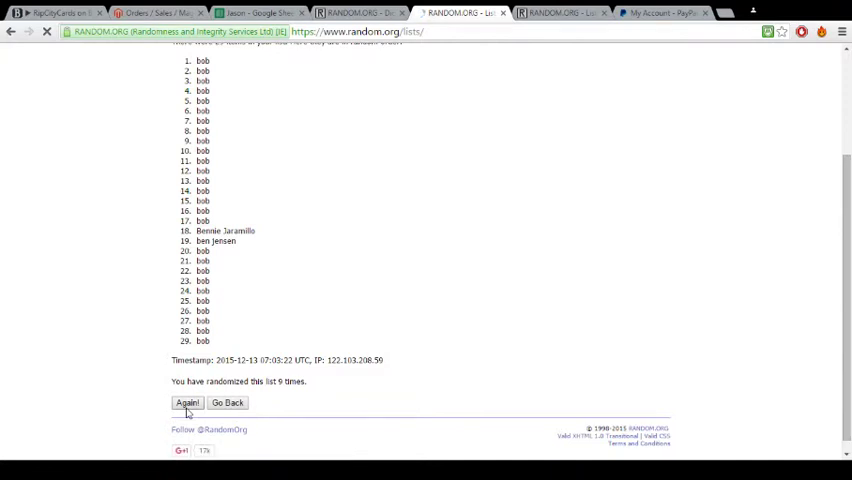
pyautogui.click(187, 404)
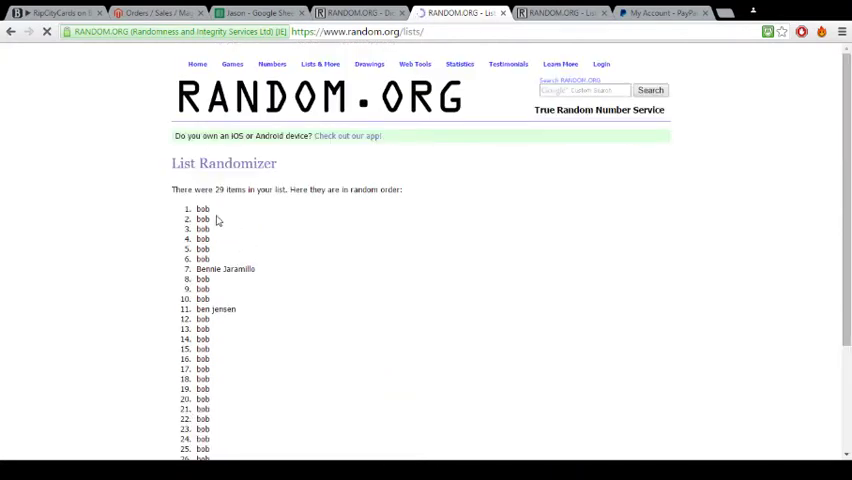
# - Paste the shuffled participant names into column A from A315 on the Draft sheet
pyautogui.moveTo(198, 208)
pyautogui.mouseDown()
pyautogui.moveTo(250, 431)
pyautogui.moveTo(257, 407)
pyautogui.mouseUp()
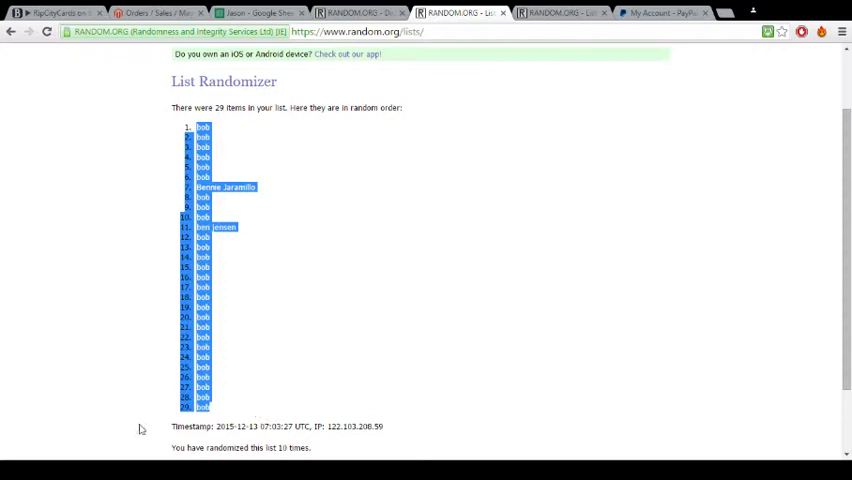
pyautogui.click(255, 12)
pyautogui.click(60, 180)
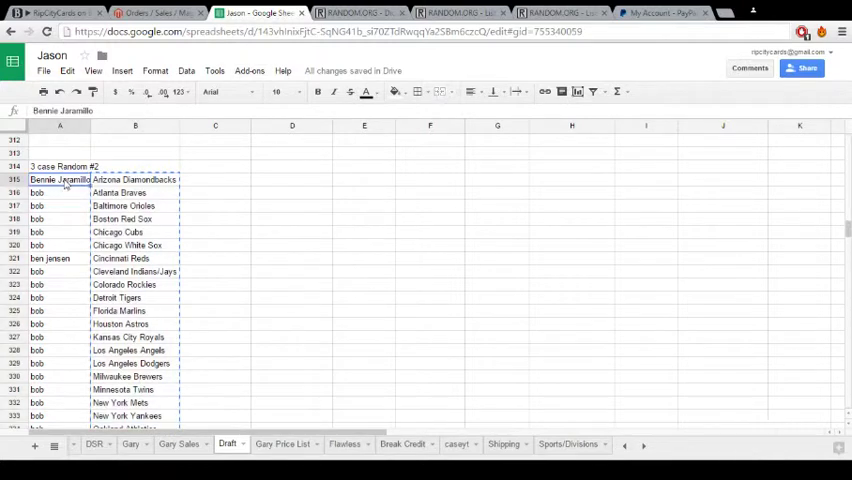
pyautogui.hotkey('ctrl', 'v')
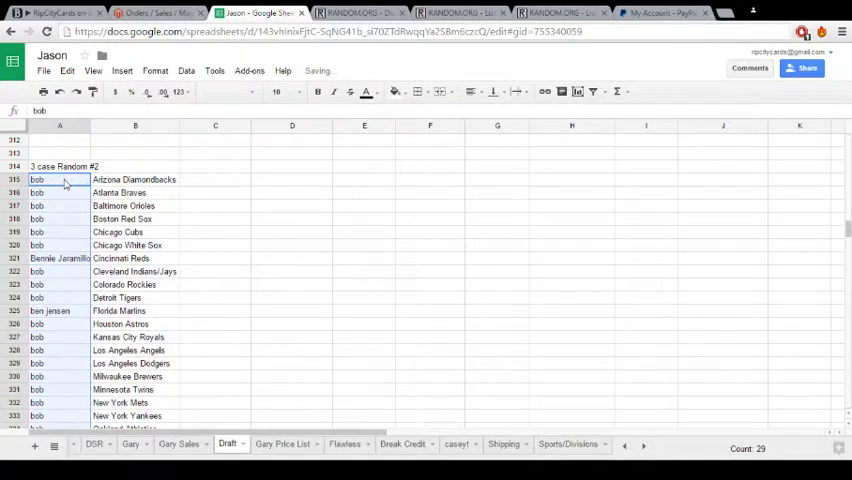
# - Shuffle the 29 MLB teams ten times until the order starts with Atlanta Braves
pyautogui.click(568, 12)
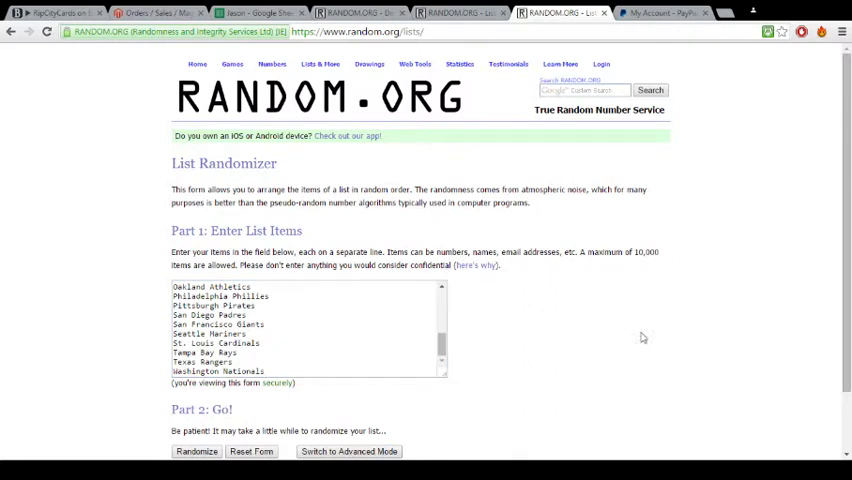
pyautogui.click(196, 451)
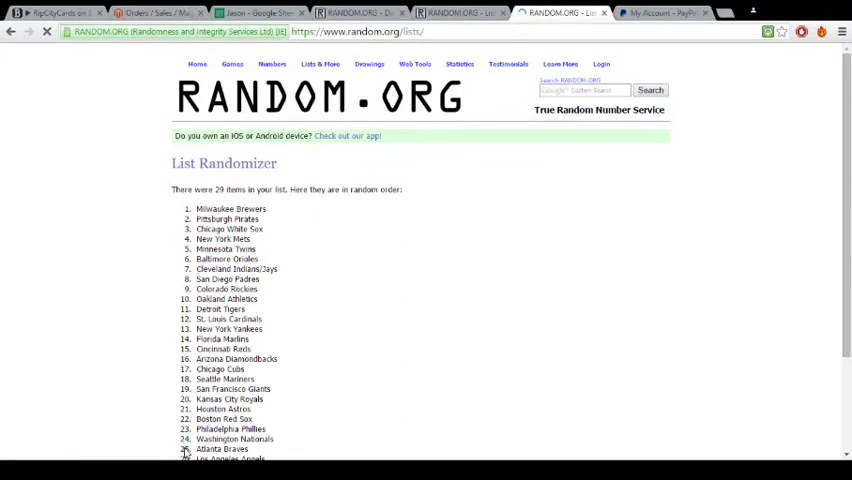
pyautogui.scroll(-1, 185, 452)
pyautogui.scroll(-3, 185, 452)
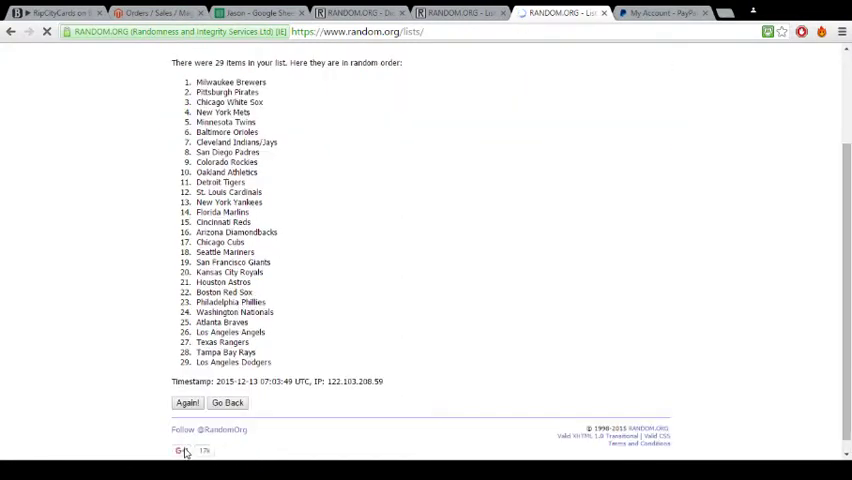
pyautogui.click(188, 403)
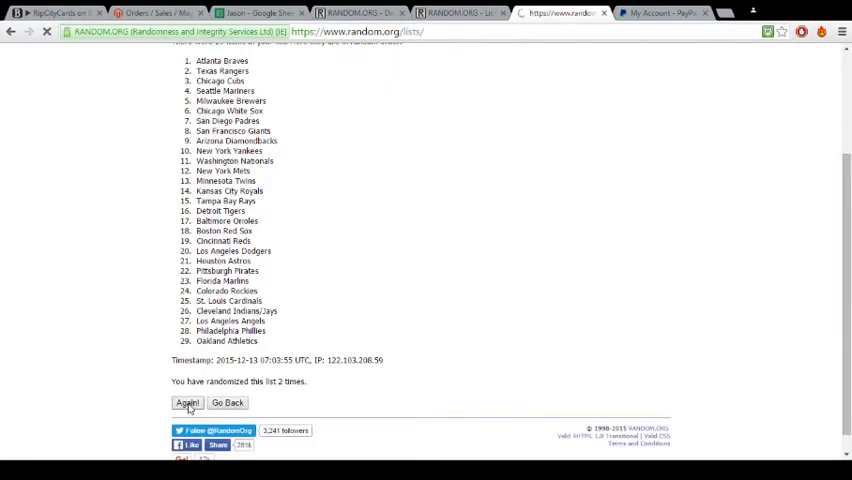
pyautogui.click(188, 403)
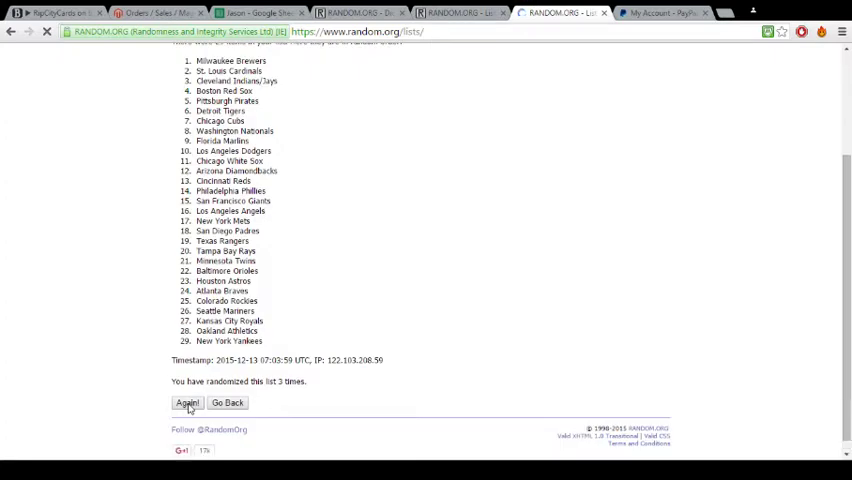
pyautogui.click(188, 403)
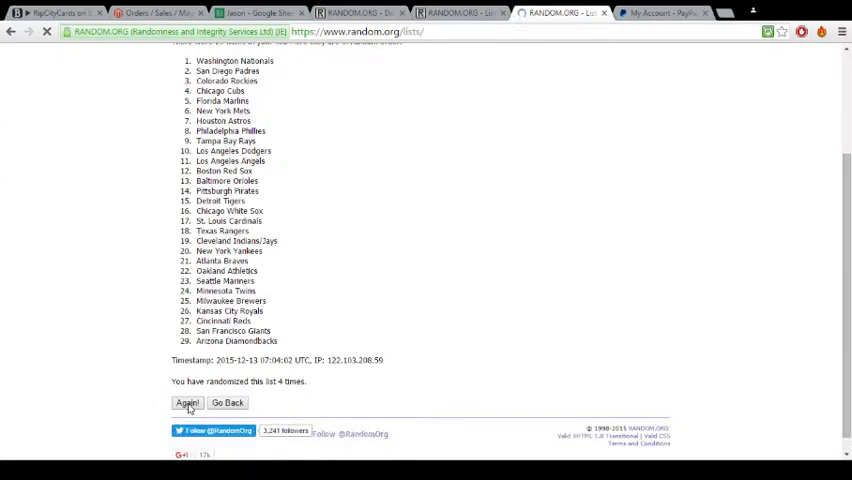
pyautogui.click(188, 403)
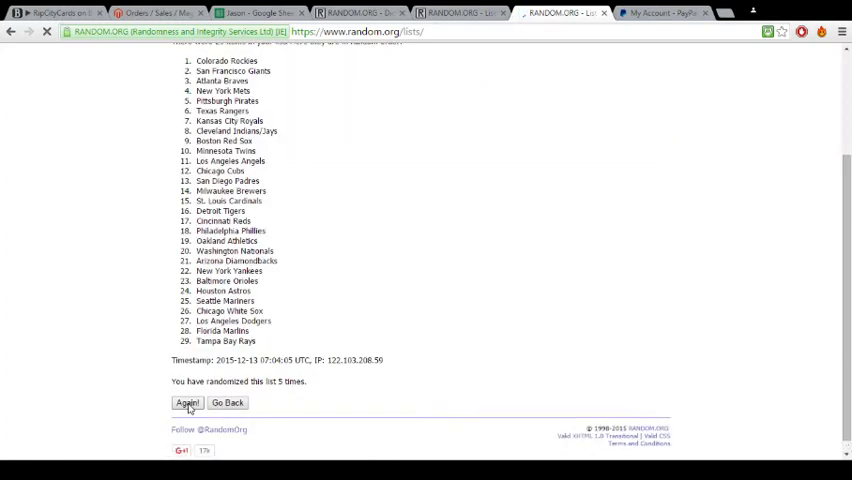
pyautogui.click(188, 403)
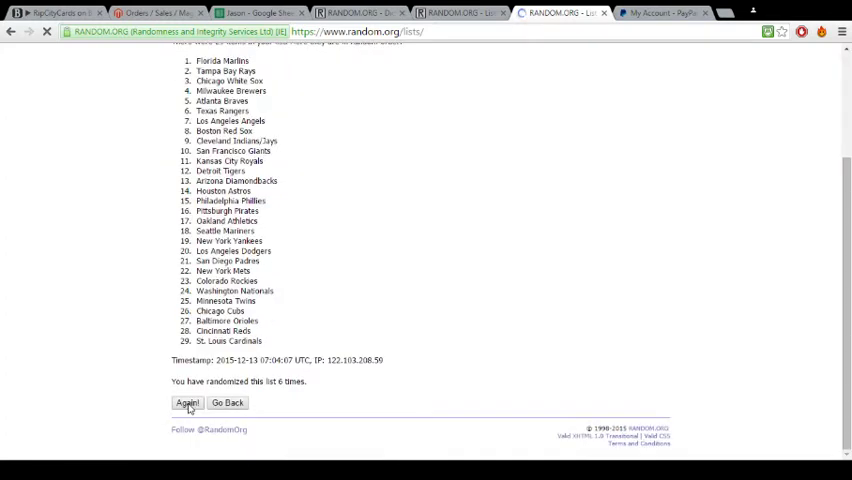
pyautogui.click(188, 403)
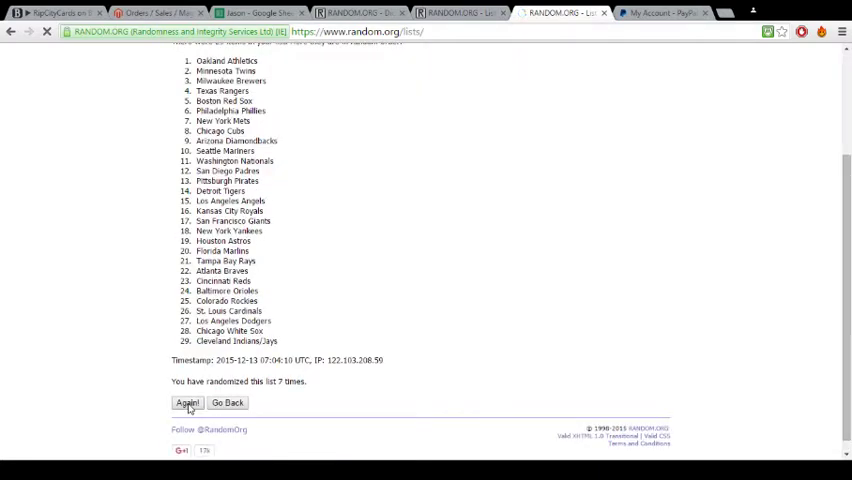
pyautogui.click(188, 403)
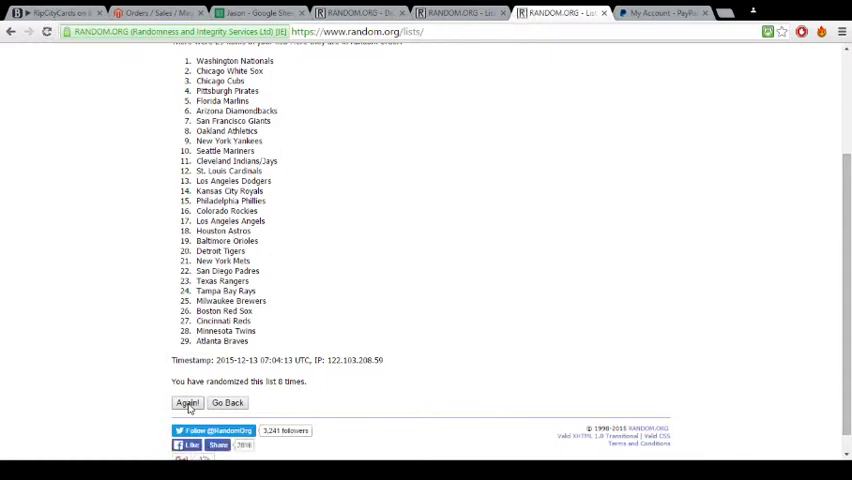
pyautogui.click(188, 403)
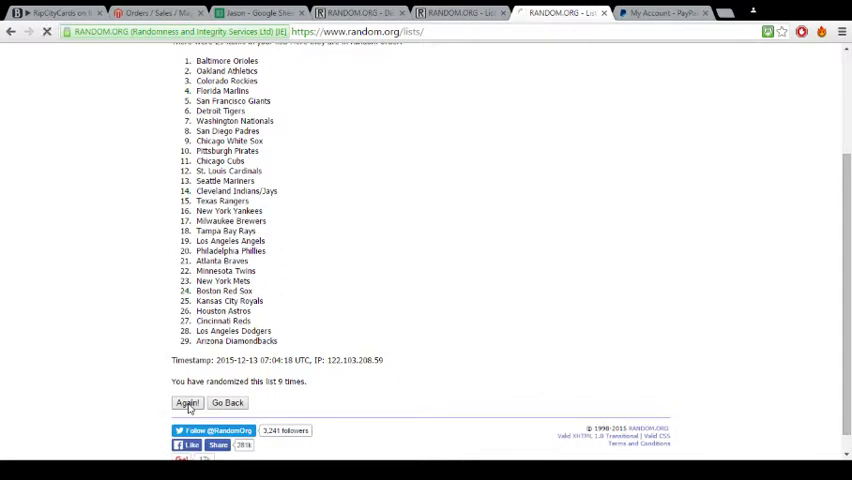
pyautogui.click(188, 403)
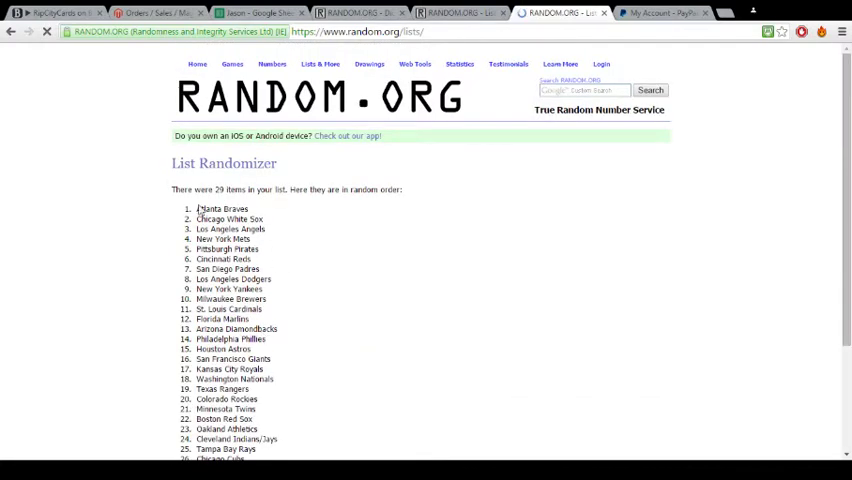
# - Copy the Atlanta Braves–led team order and go back to the Jason spreadsheet
pyautogui.moveTo(196, 208)
pyautogui.mouseDown()
pyautogui.moveTo(284, 451)
pyautogui.moveTo(282, 325)
pyautogui.mouseUp()
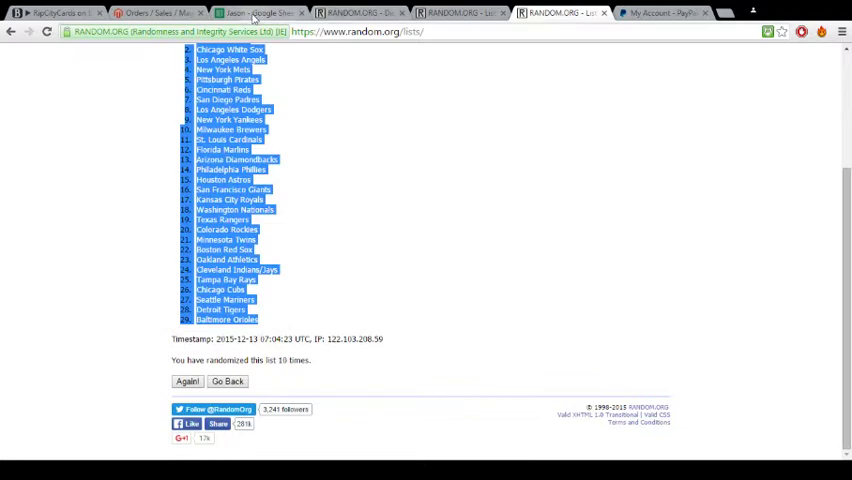
pyautogui.click(255, 13)
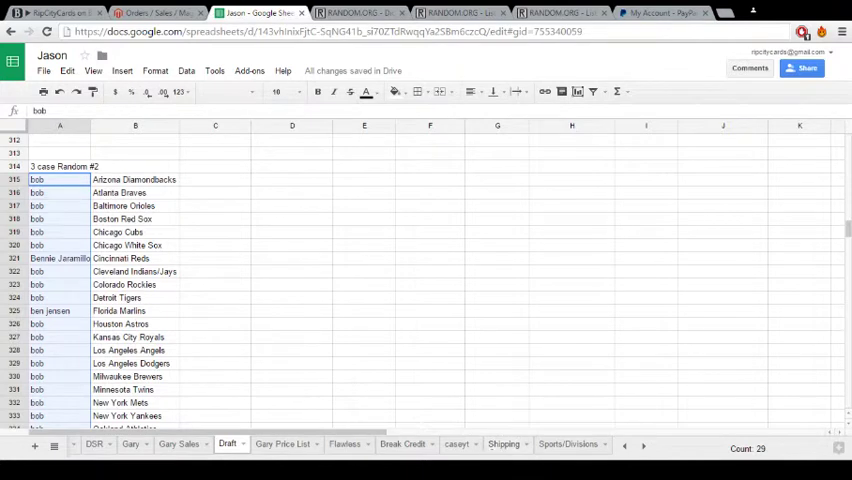
# - Paste the randomized team order into column B starting at B315
pyautogui.click(582, 361)
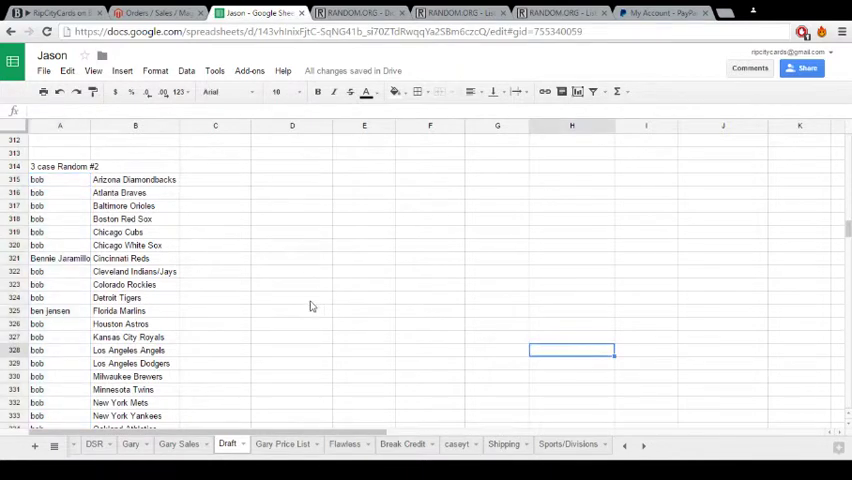
pyautogui.click(133, 180)
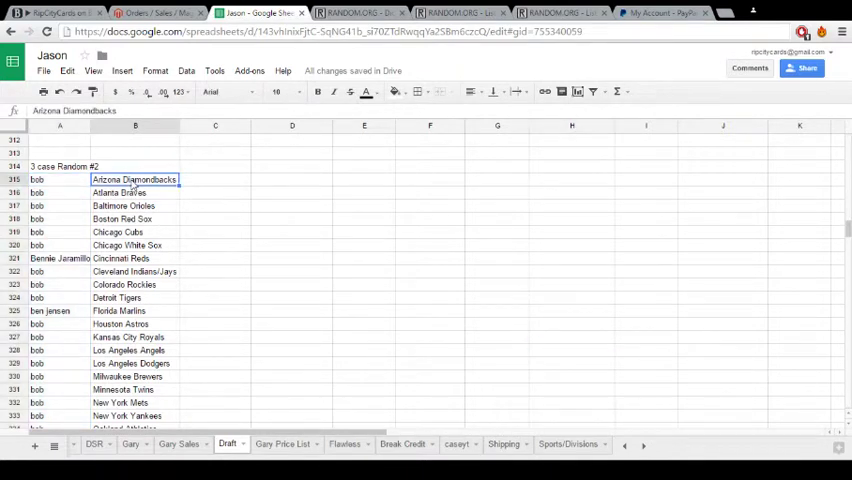
pyautogui.hotkey('ctrl', 'v')
pyautogui.click(215, 192)
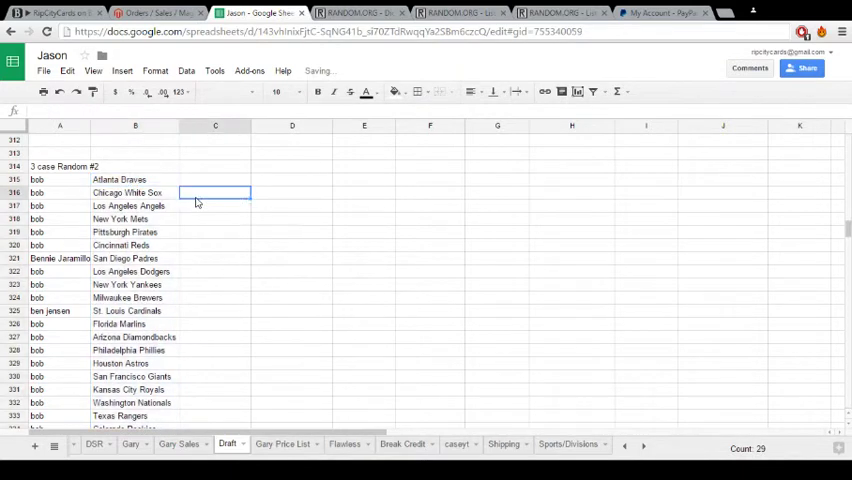
# - Review the pasted name and team rows, stepping from Washington Nationals up to Atlanta Braves
pyautogui.moveTo(38, 179)
pyautogui.mouseDown()
pyautogui.moveTo(112, 232)
pyautogui.moveTo(125, 428)
pyautogui.moveTo(140, 377)
pyautogui.mouseUp()
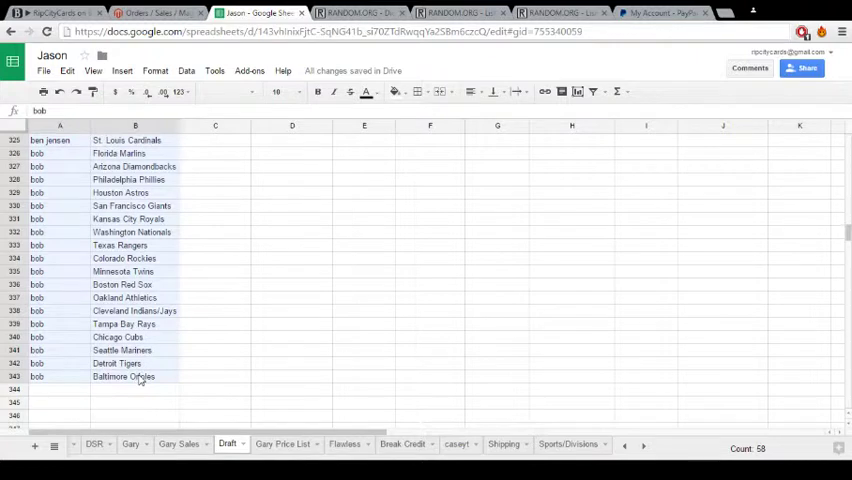
pyautogui.click(132, 232)
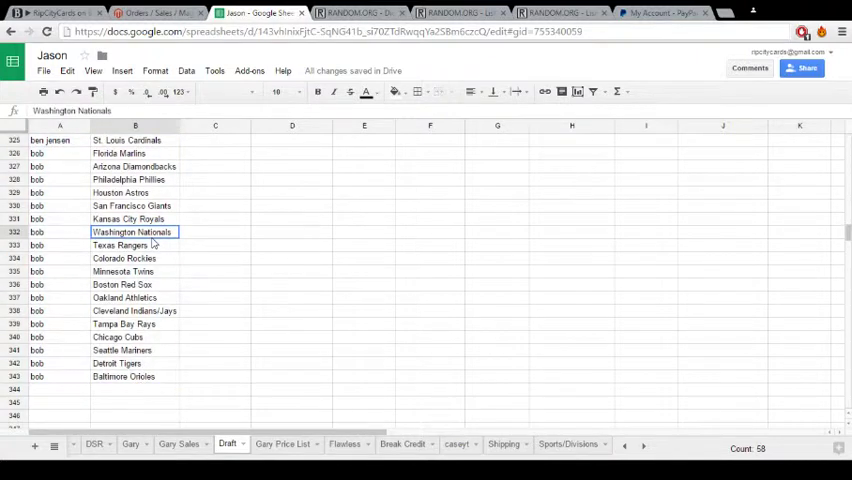
pyautogui.press('Up')
pyautogui.press('Up')
pyautogui.press('Up')
pyautogui.press('Up')
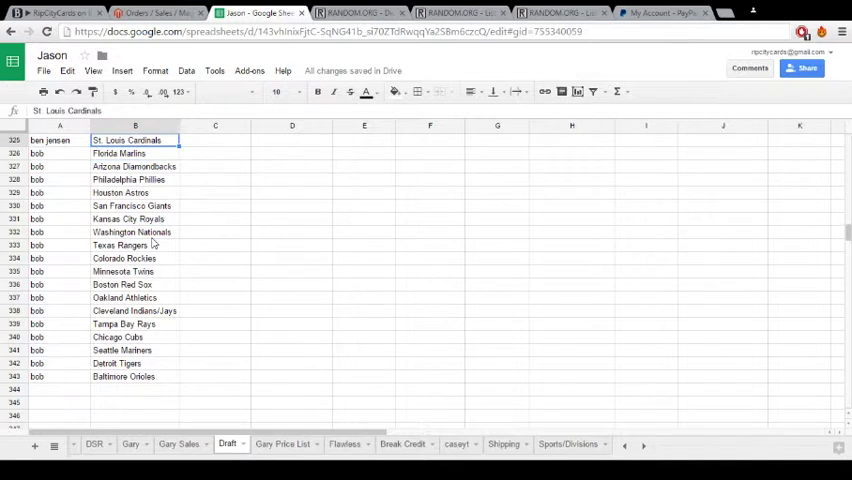
pyautogui.press('Up')
pyautogui.press('Up')
pyautogui.press('Up')
pyautogui.press('Up')
pyautogui.press('Up')
pyautogui.press('Up')
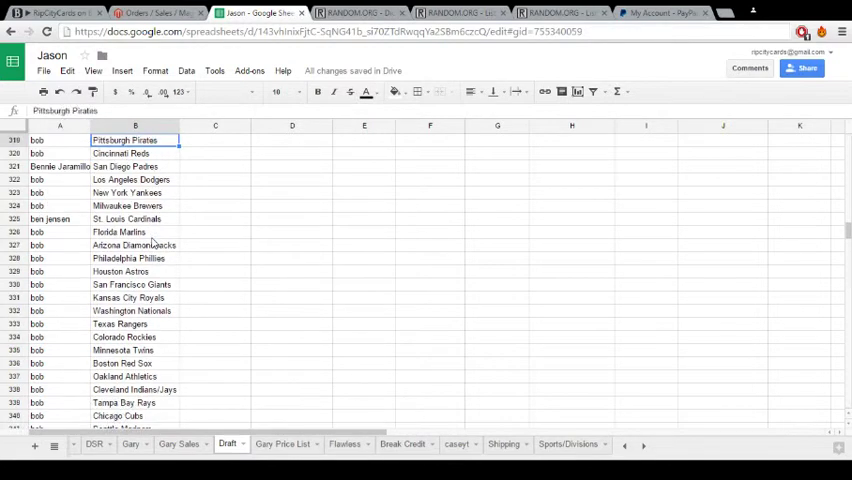
pyautogui.press('Up')
pyautogui.press('Up')
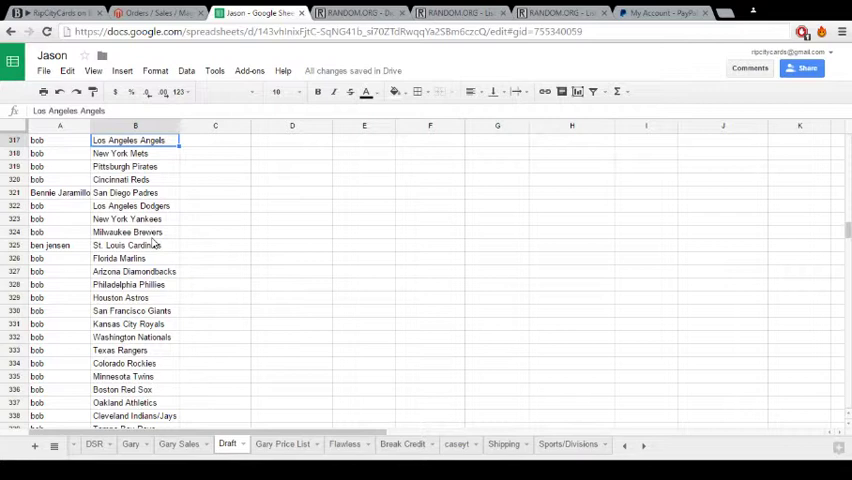
pyautogui.press('Up')
pyautogui.press('Up')
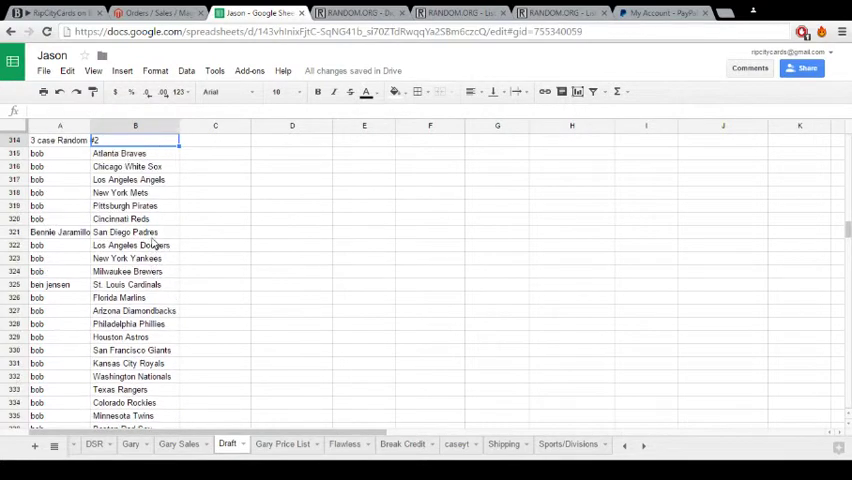
pyautogui.press('Up')
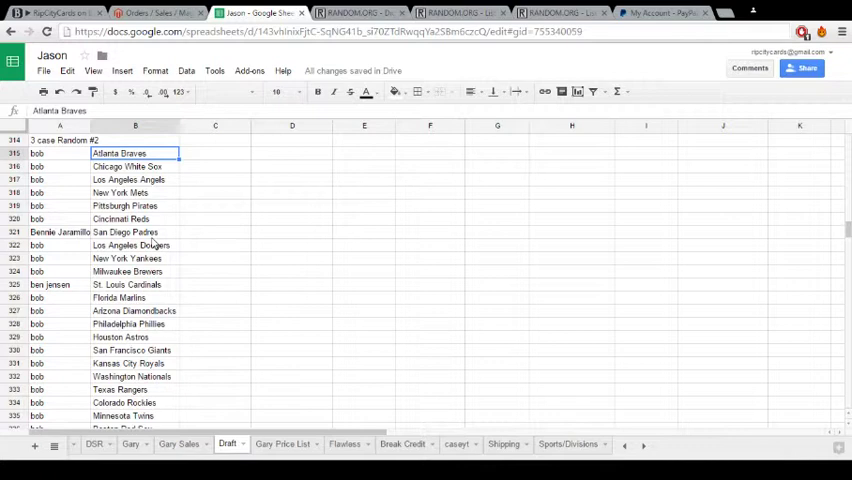
pyautogui.click(59, 220)
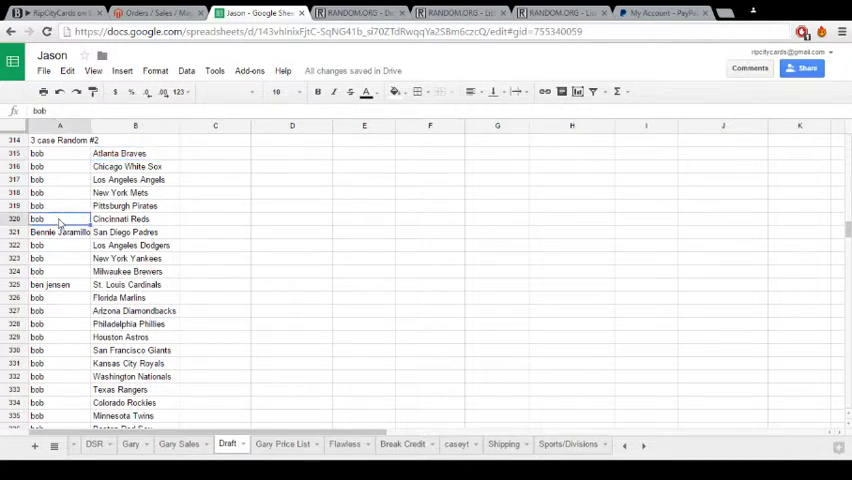
pyautogui.write('ben')
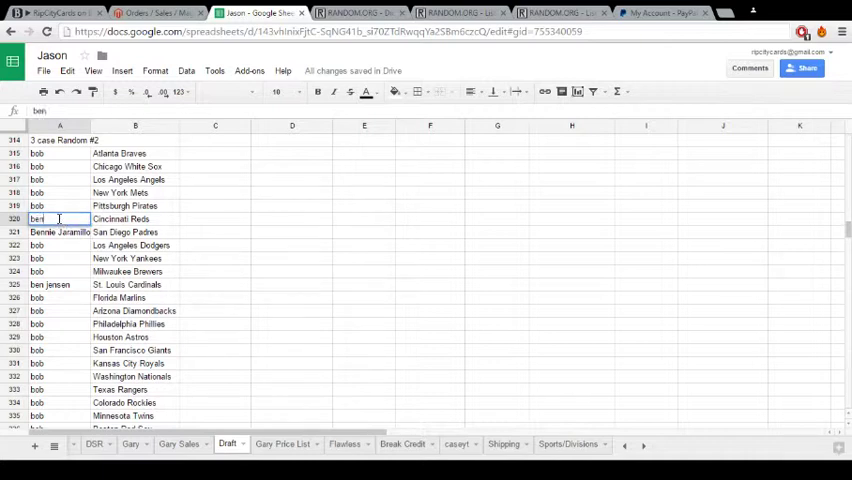
pyautogui.write(' jensen')
pyautogui.press('Return')
pyautogui.press('Down')
pyautogui.press('Down')
pyautogui.press('Down')
pyautogui.press('Down')
pyautogui.hotkey('ctrl', 'z')
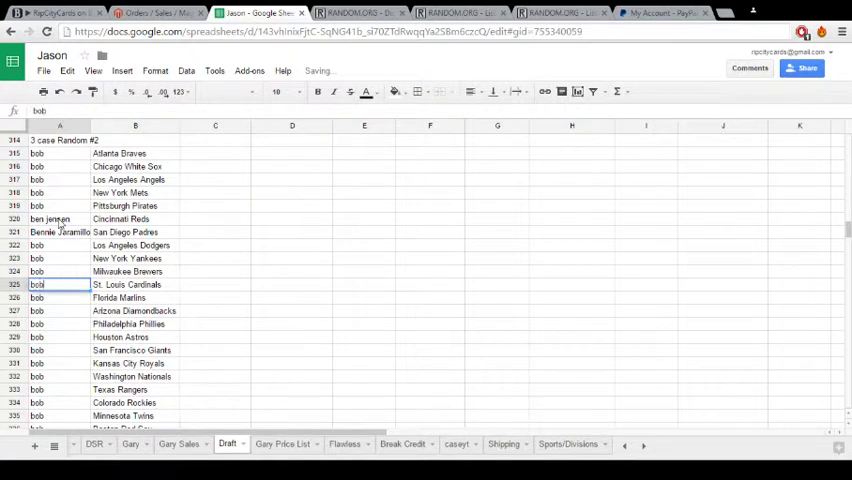
pyautogui.press('Down')
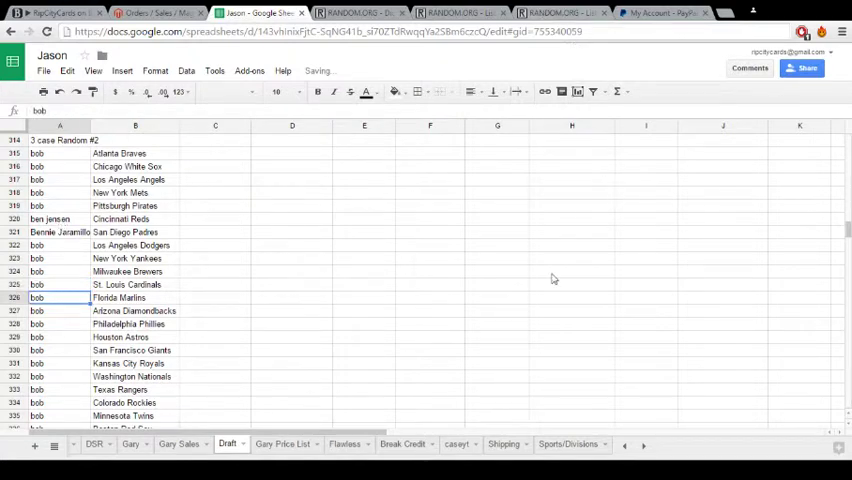